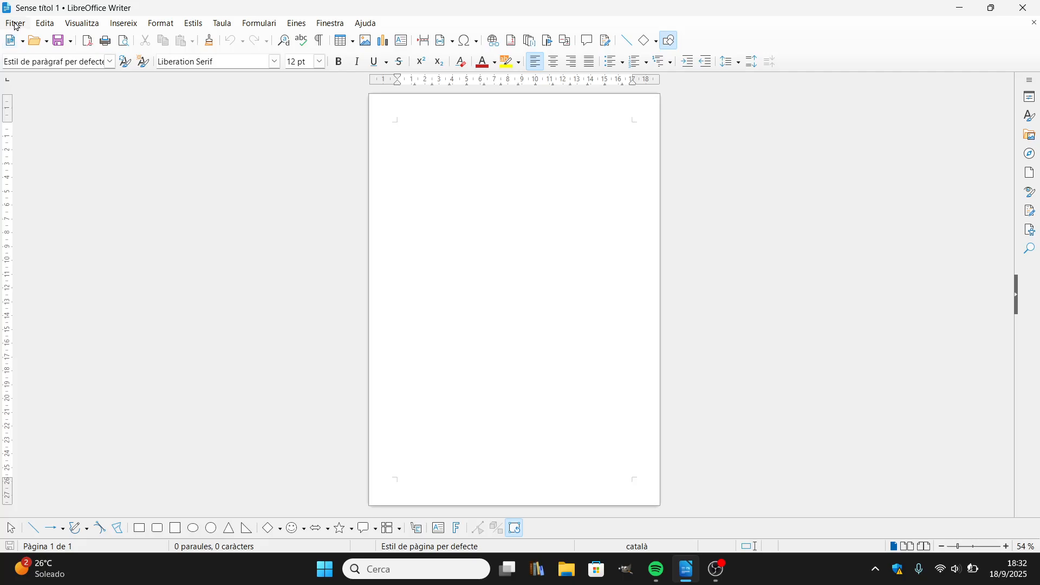
{"action": "left_click", "coordinate": [15, 24]}
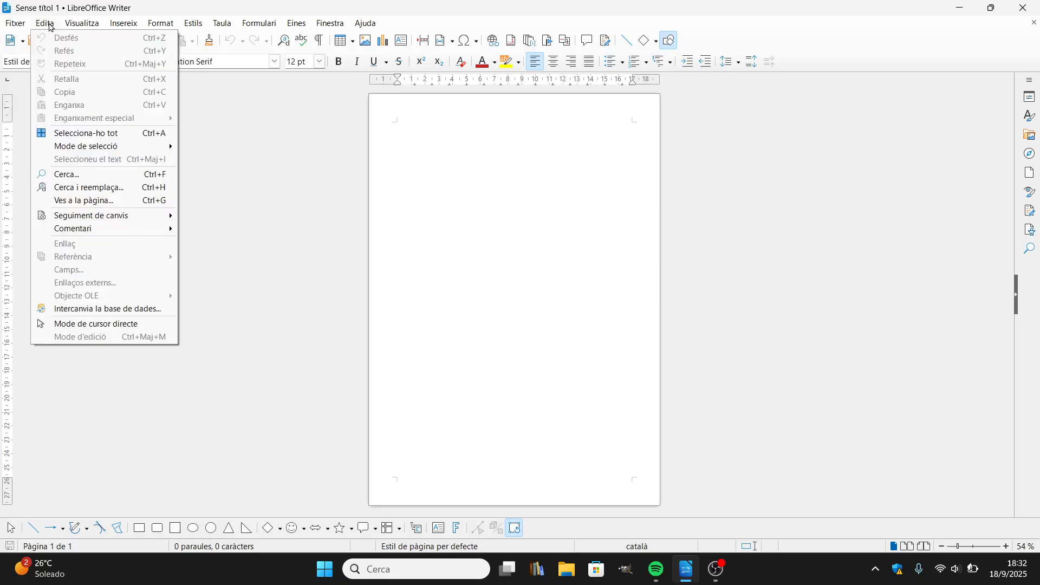
{"action": "mouse_move", "coordinate": [66, 27]}
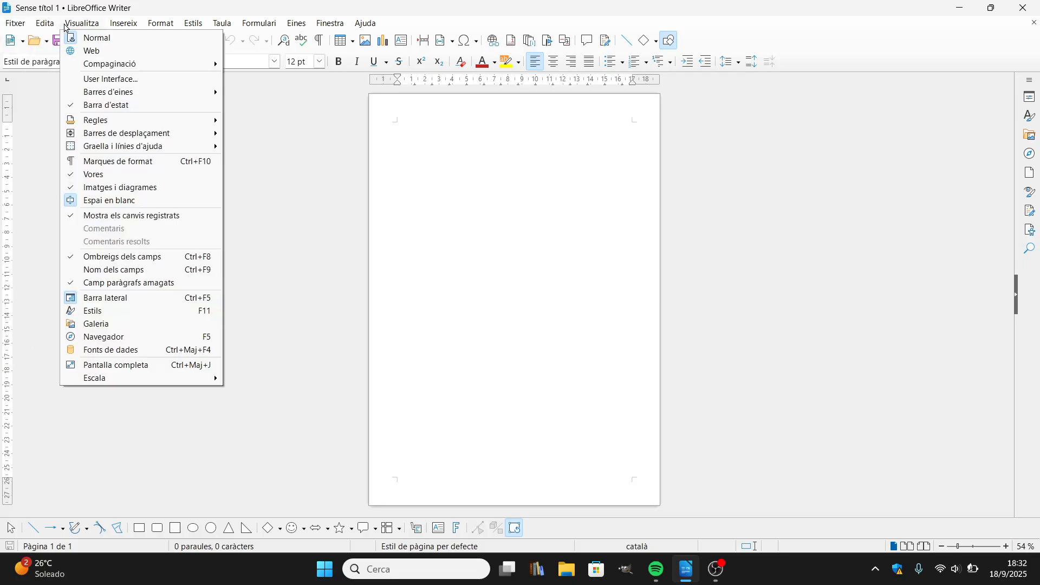
{"action": "mouse_move", "coordinate": [164, 24]}
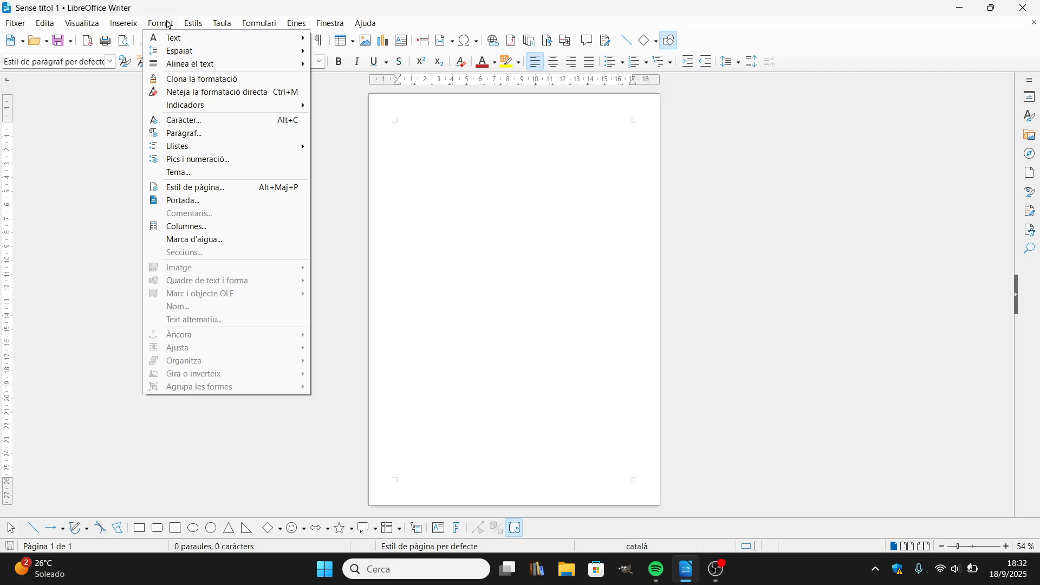
{"action": "mouse_move", "coordinate": [202, 21]}
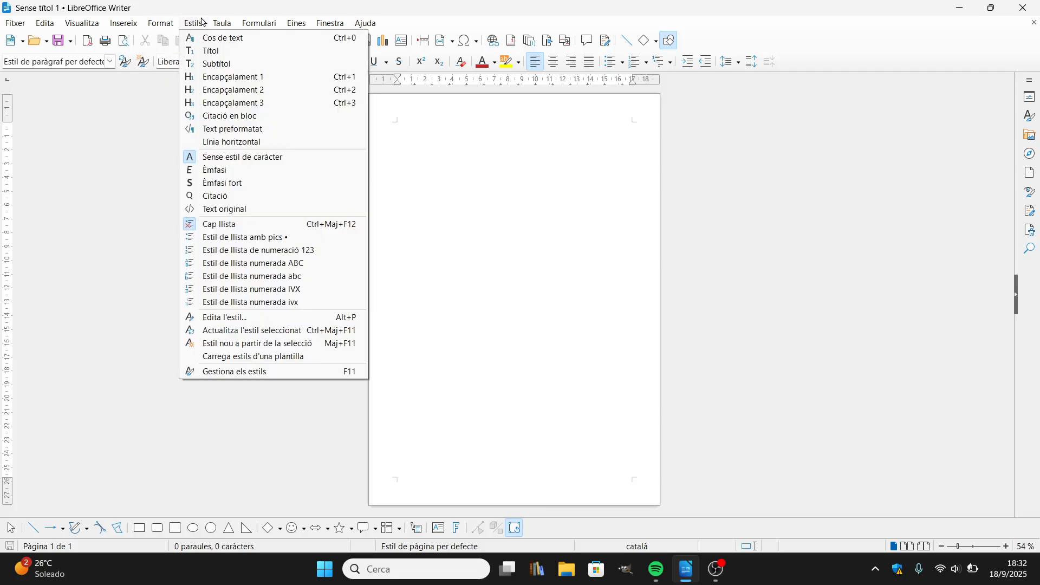
{"action": "mouse_move", "coordinate": [257, 22]}
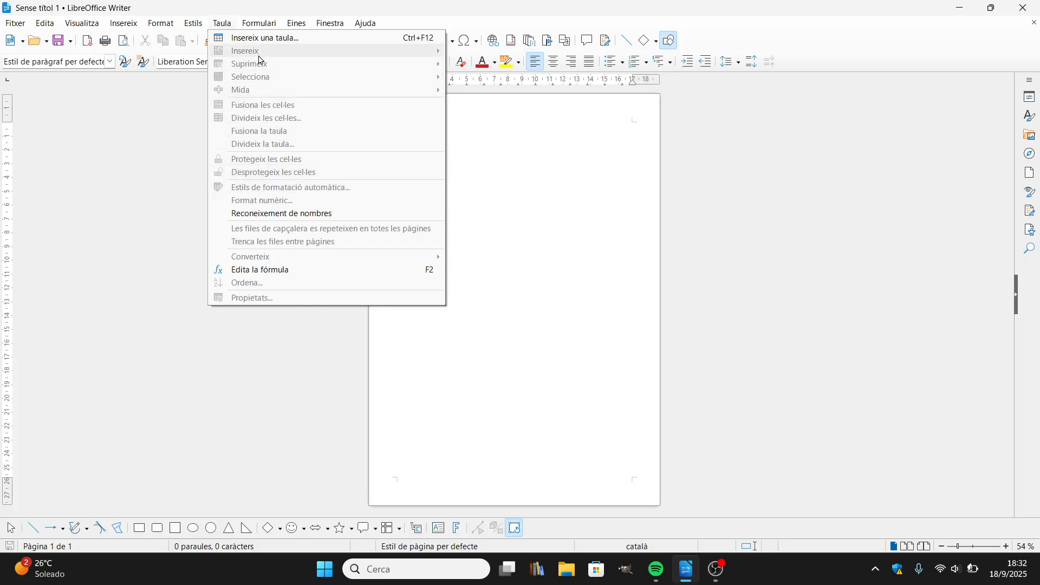
{"action": "left_click", "coordinate": [264, 20]}
{"action": "left_click", "coordinate": [295, 24]}
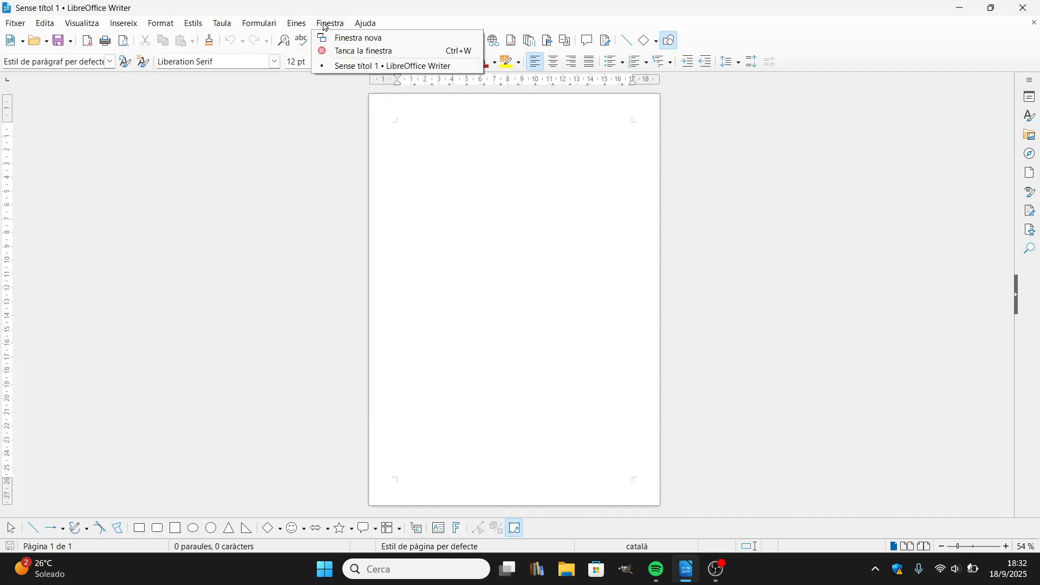
{"action": "left_click", "coordinate": [295, 24]}
{"action": "left_click", "coordinate": [172, 24]}
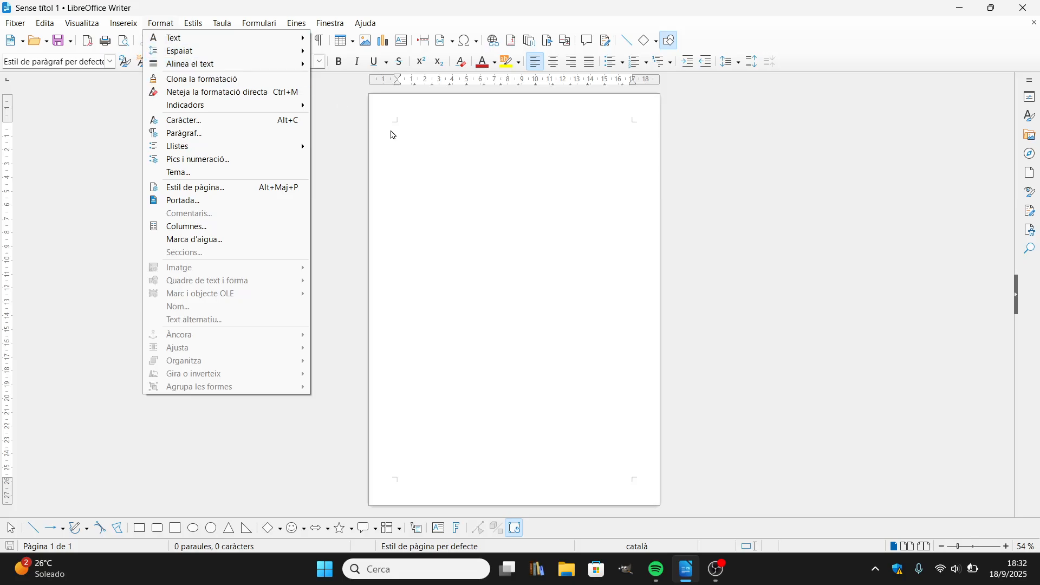
{"action": "left_click", "coordinate": [589, 140]}
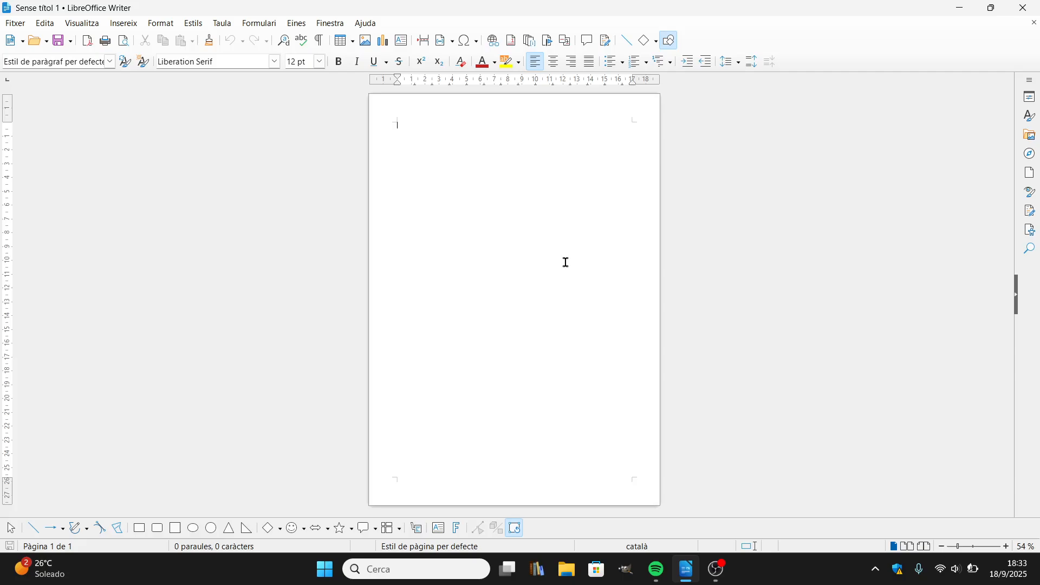
{"action": "left_click", "coordinate": [46, 24]}
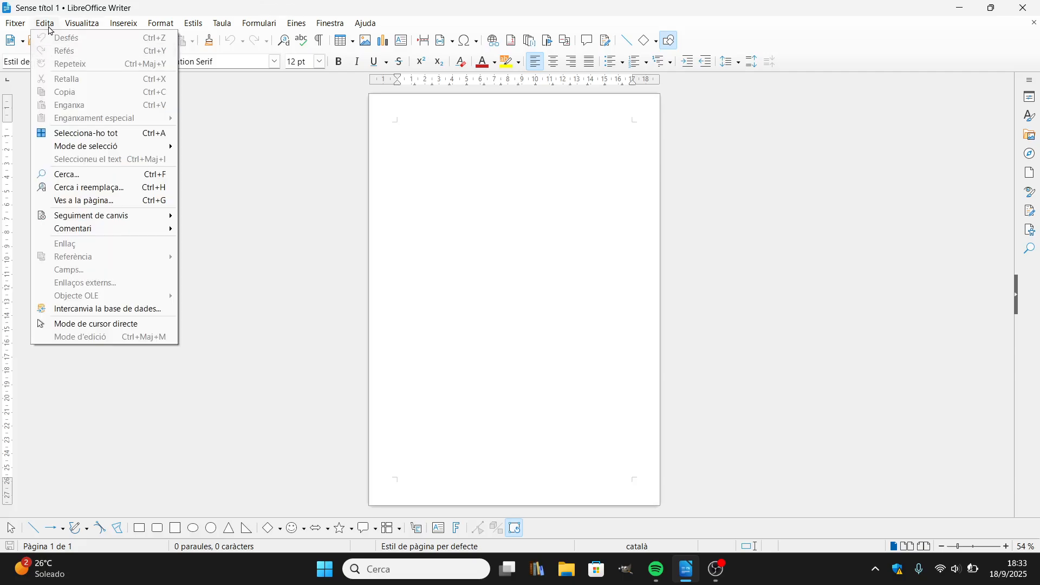
- Enter the sample text "hhfyjgh" on the blank page and set its font size to 36 pt
{"action": "left_click", "coordinate": [431, 260]}
{"action": "type", "text": "hhfyjgh"}
{"action": "left_click_drag", "start_coordinate": [424, 122], "coordinate": [371, 116]}
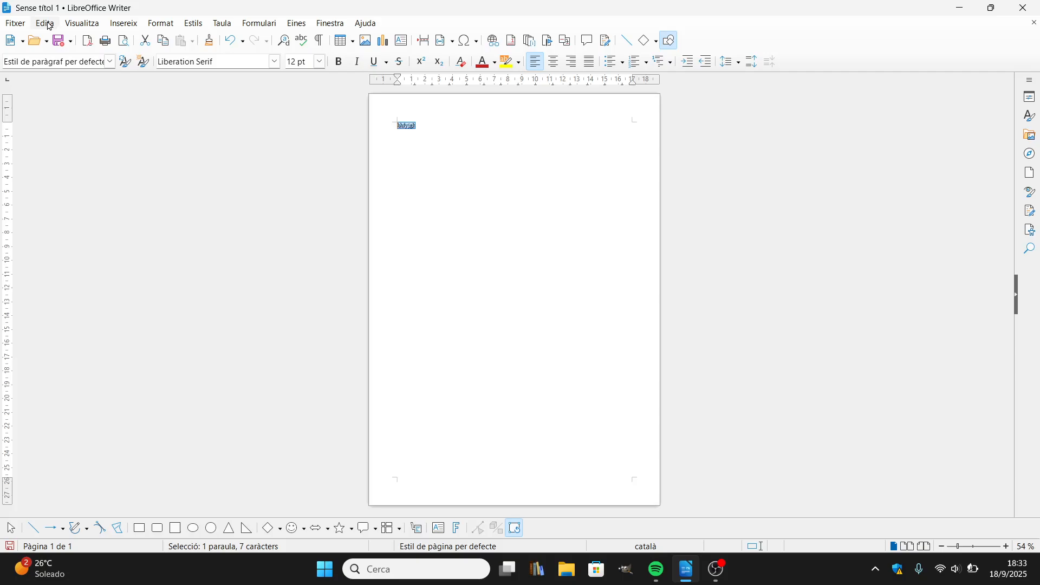
{"action": "left_click", "coordinate": [46, 26]}
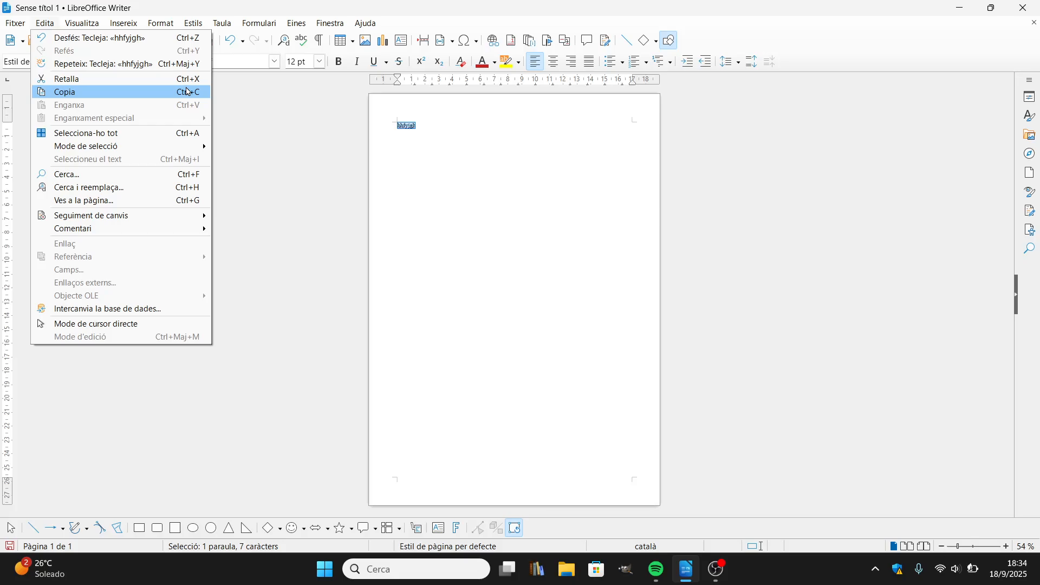
{"action": "left_click", "coordinate": [431, 141]}
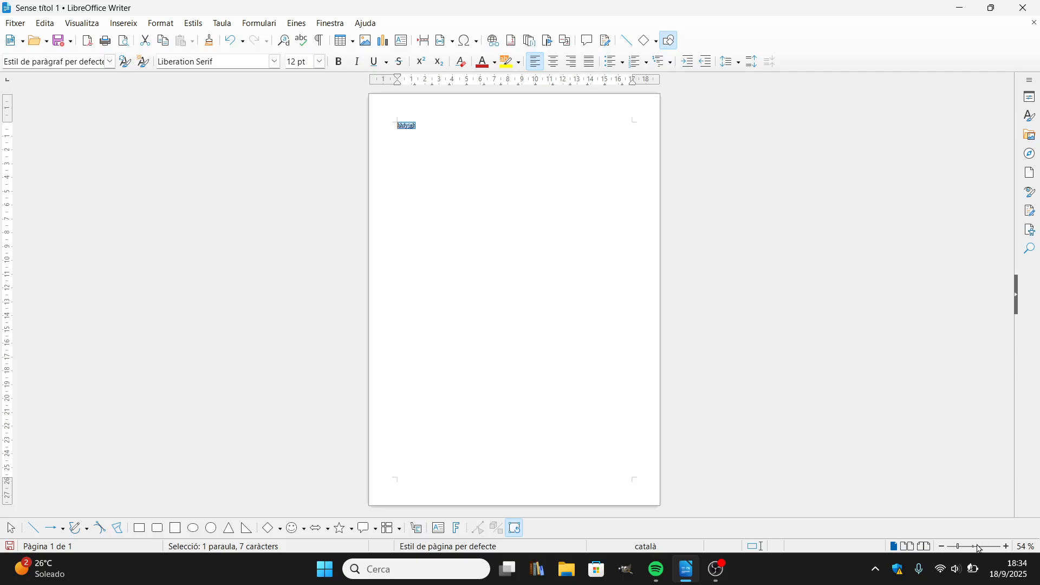
{"action": "left_click", "coordinate": [320, 61]}
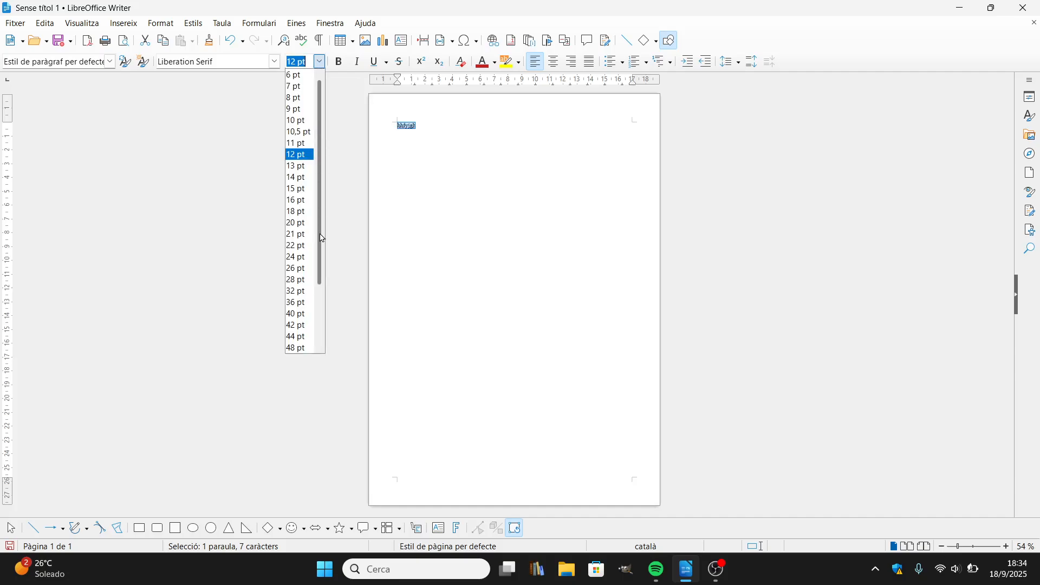
{"action": "left_click", "coordinate": [301, 302]}
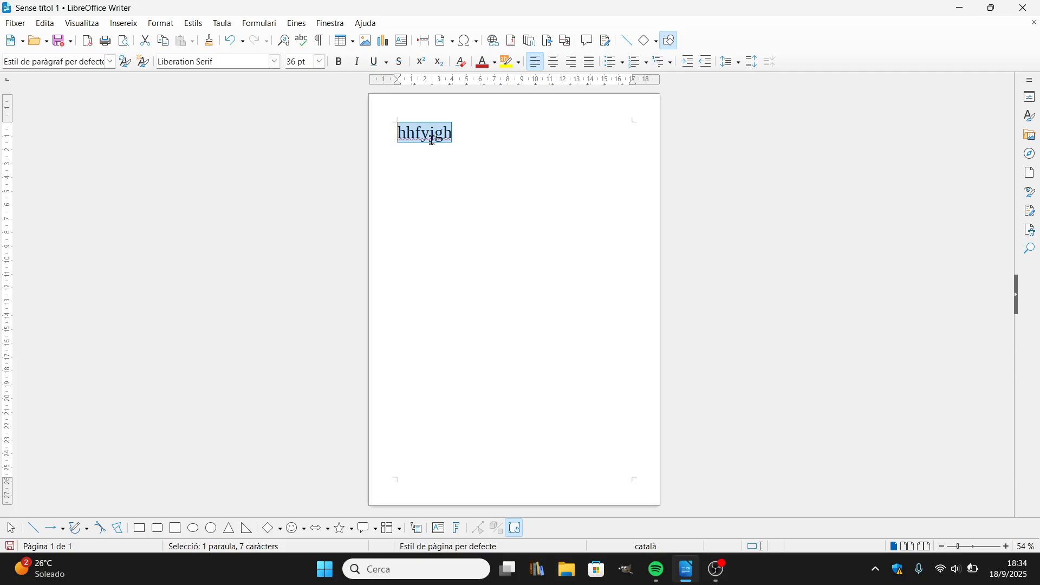
{"action": "left_click", "coordinate": [975, 548]}
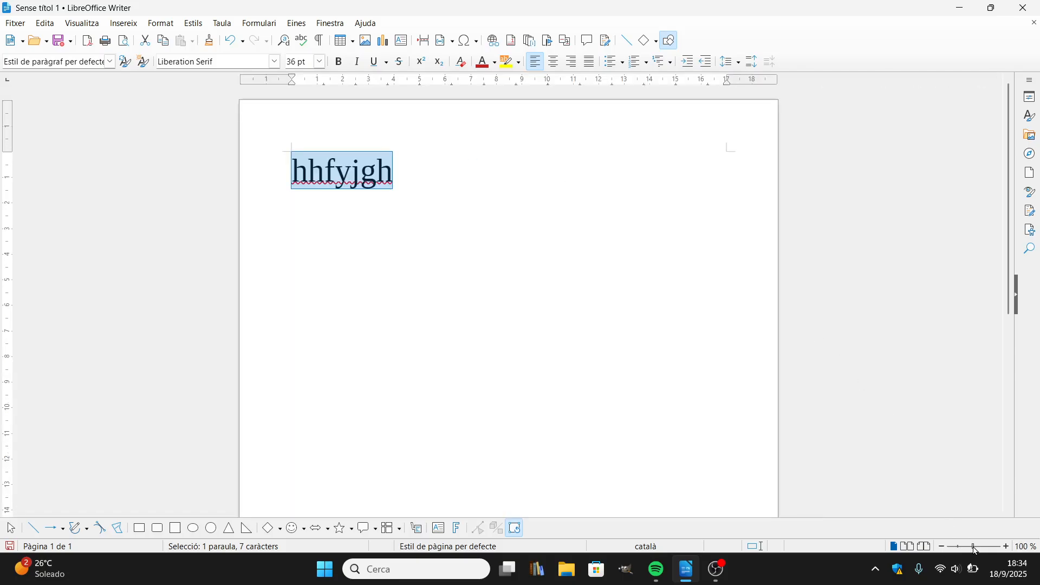
{"action": "left_click", "coordinate": [982, 548]}
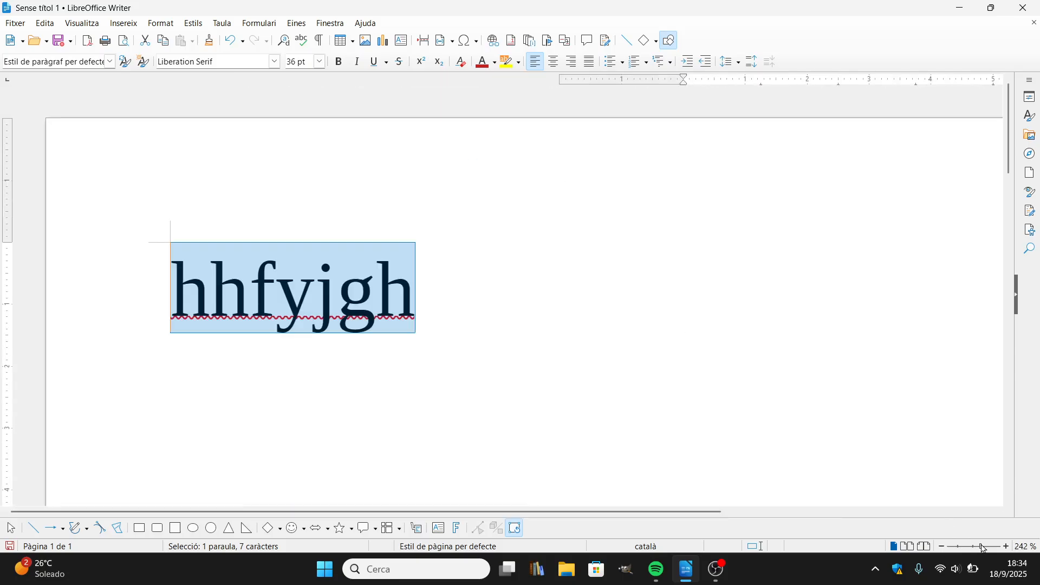
{"action": "left_click", "coordinate": [512, 290]}
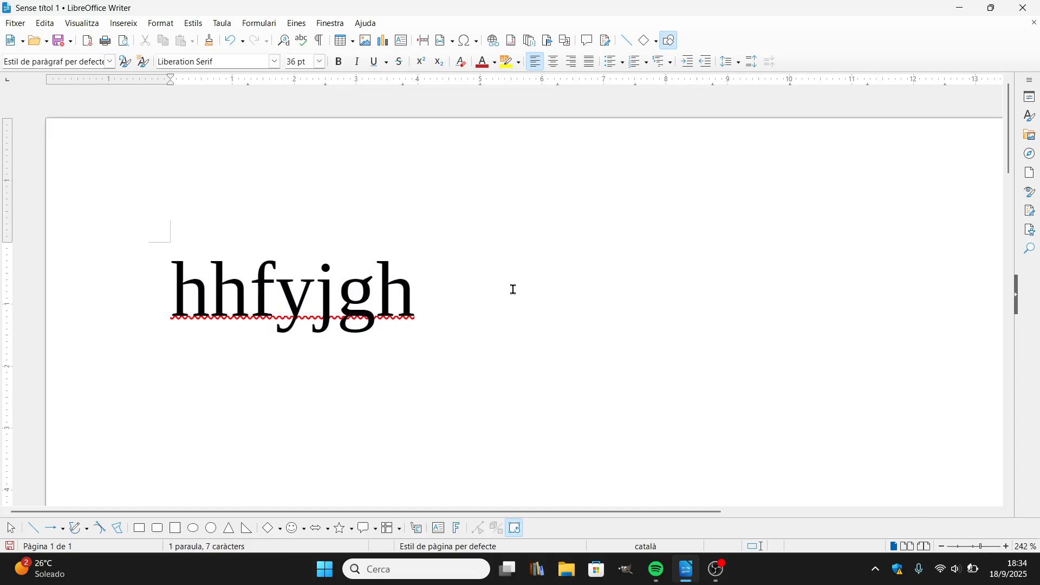
- Replace the whole sample text with "Hola!"
{"action": "key", "text": "BackSpace"}
{"action": "key", "text": "BackSpace"}
{"action": "key", "text": "BackSpace"}
{"action": "key", "text": "BackSpace"}
{"action": "key", "text": "BackSpace"}
{"action": "key", "text": "BackSpace"}
{"action": "key", "text": "BackSpace"}
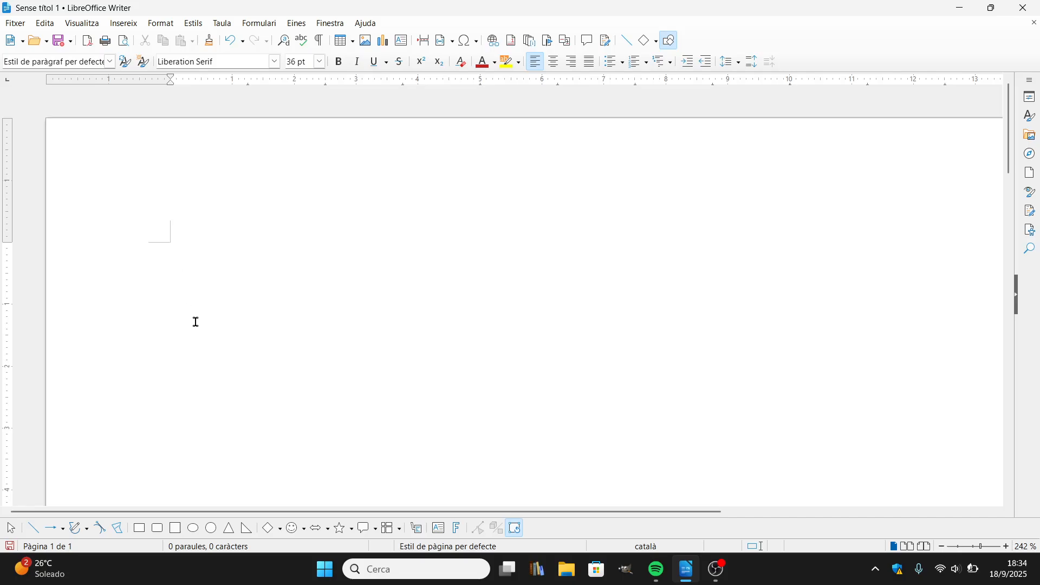
{"action": "type", "text": "Hola!"}
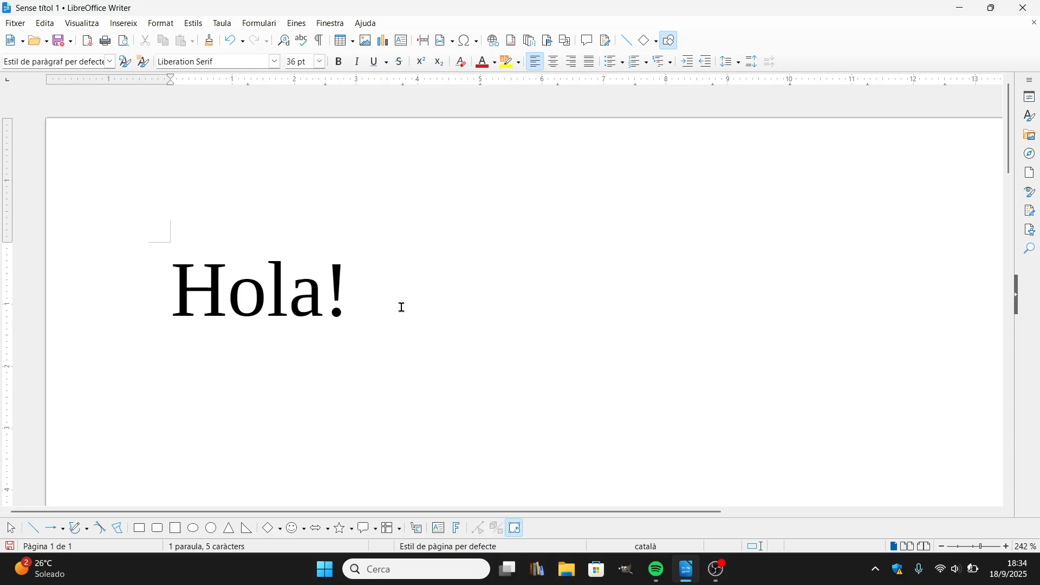
- Lengthen the greeting to "Hoooooola!" by inserting five extra letters o before the "la!"
{"action": "type", "text": "o"}
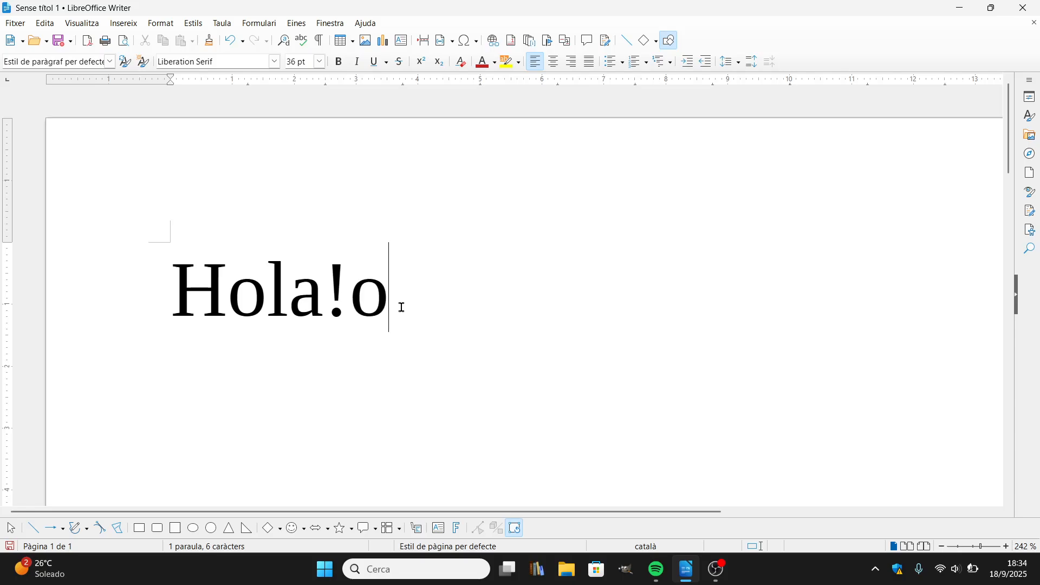
{"action": "key", "text": "BackSpace"}
{"action": "key", "text": "Left"}
{"action": "key", "text": "Left"}
{"action": "key", "text": "Left"}
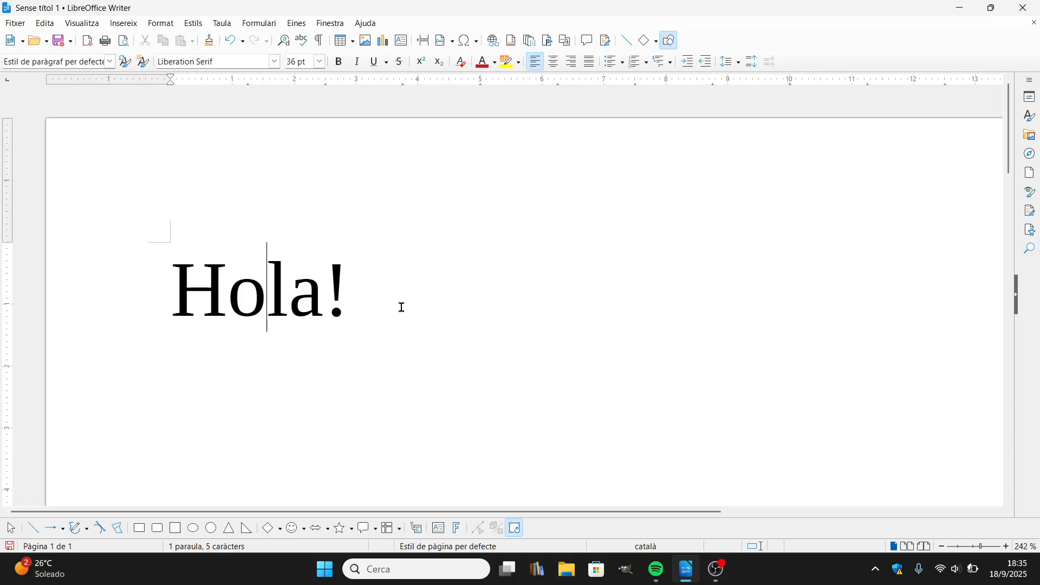
{"action": "type", "text": "ooooo"}
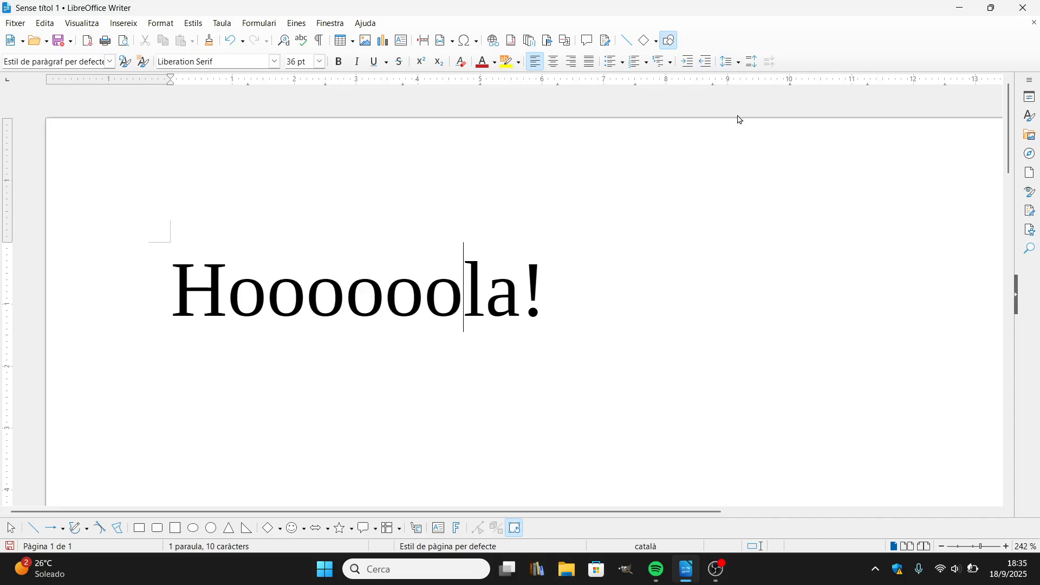
- Add a new line below the first greeting with the text "Hola!" in dark red
{"action": "left_click", "coordinate": [646, 305]}
{"action": "key", "text": "Return"}
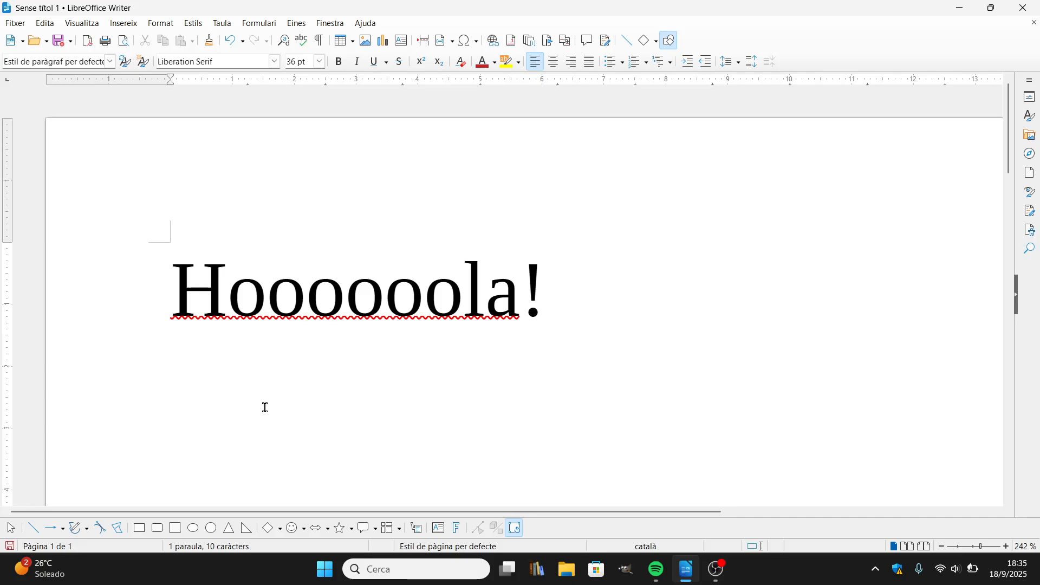
{"action": "left_click", "coordinate": [483, 63]}
{"action": "type", "text": "Hola!"}
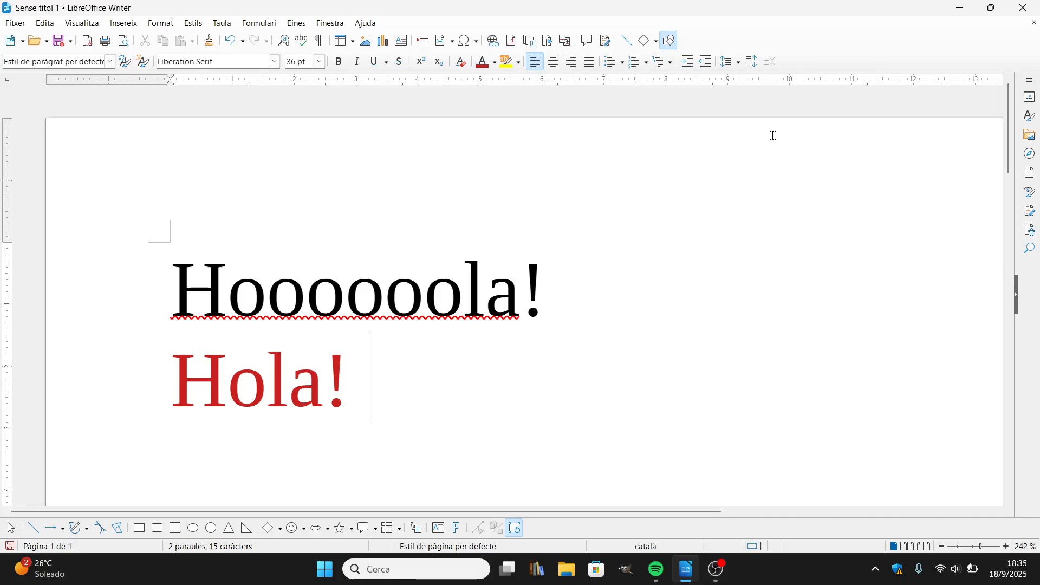
- Continue the second line with "Bon dia!" in bold
{"action": "left_click", "coordinate": [339, 62]}
{"action": "type", "text": "Bon "}
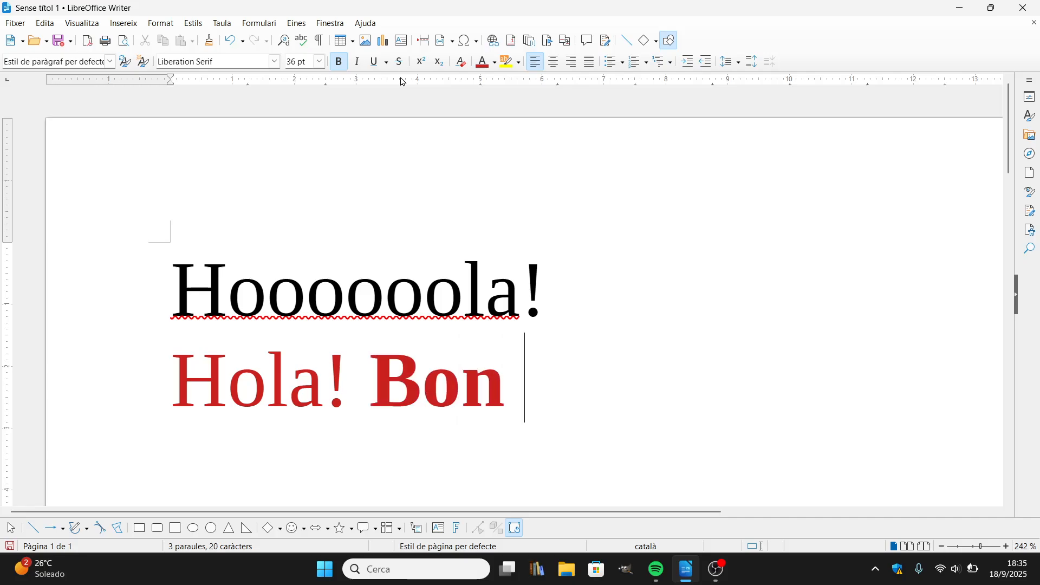
{"action": "type", "text": "dia»"}
{"action": "key", "text": "BackSpace"}
{"action": "type", "text": "!"}
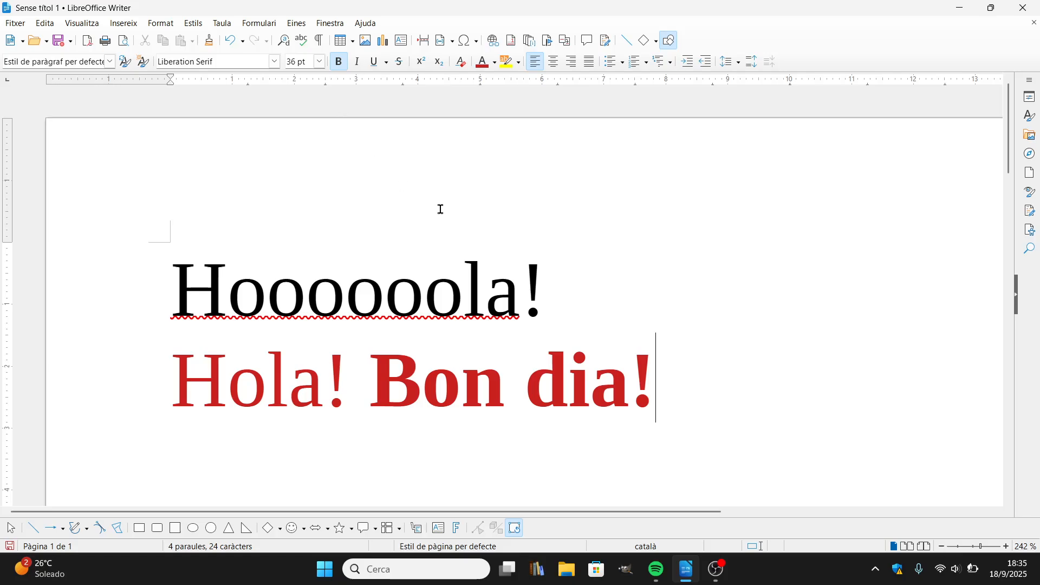
- Change the font colour of the whole second line, "Hola! Bon dia!", to green
{"action": "left_click_drag", "start_coordinate": [675, 375], "coordinate": [171, 377]}
{"action": "left_click", "coordinate": [494, 61]}
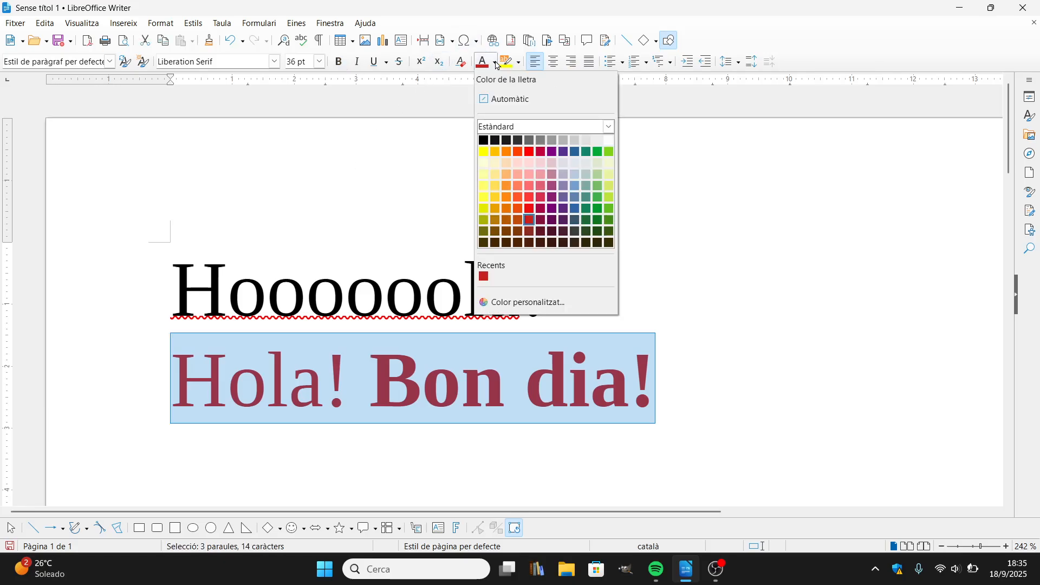
{"action": "left_click", "coordinate": [597, 152]}
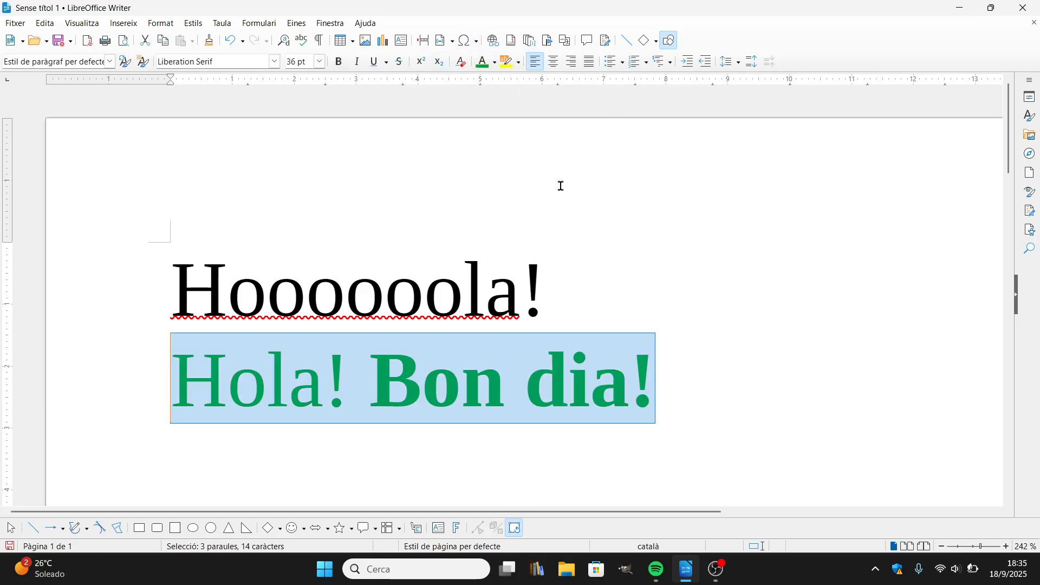
{"action": "left_click", "coordinate": [559, 273]}
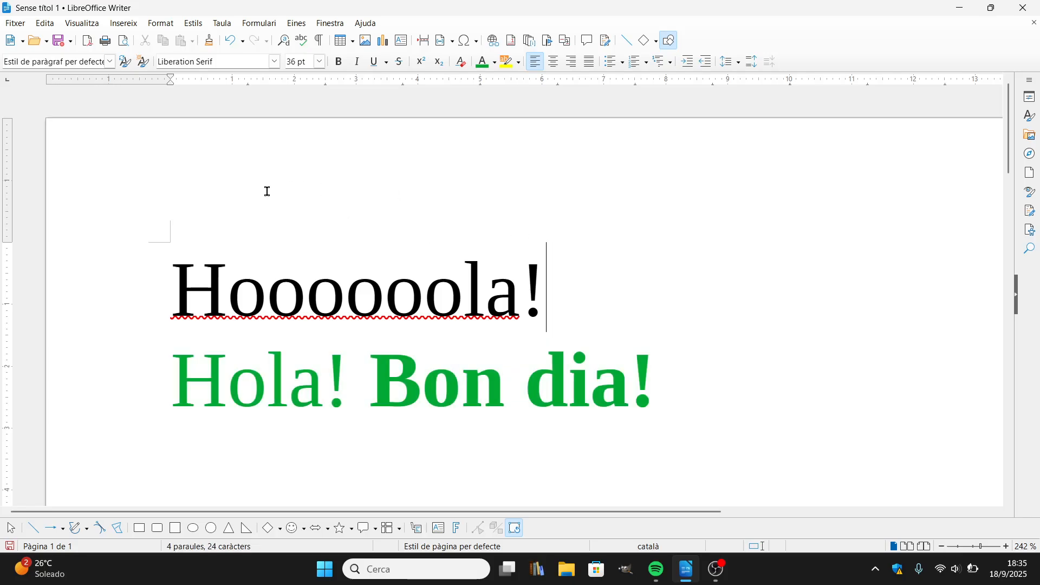
- Underline the whole first line, "Hoooooola!"
{"action": "left_click_drag", "start_coordinate": [610, 297], "coordinate": [170, 310]}
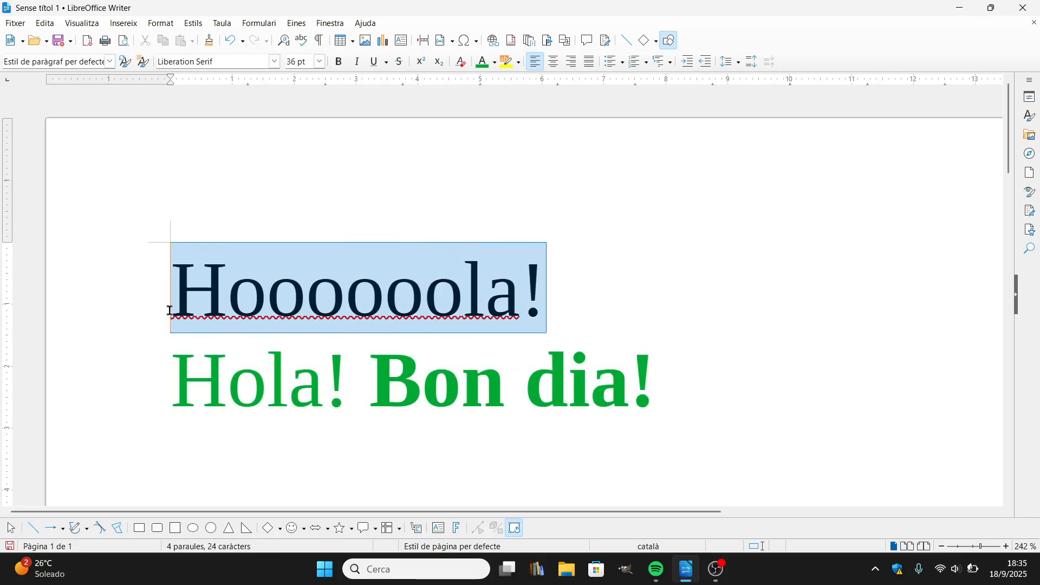
{"action": "left_click", "coordinate": [378, 65]}
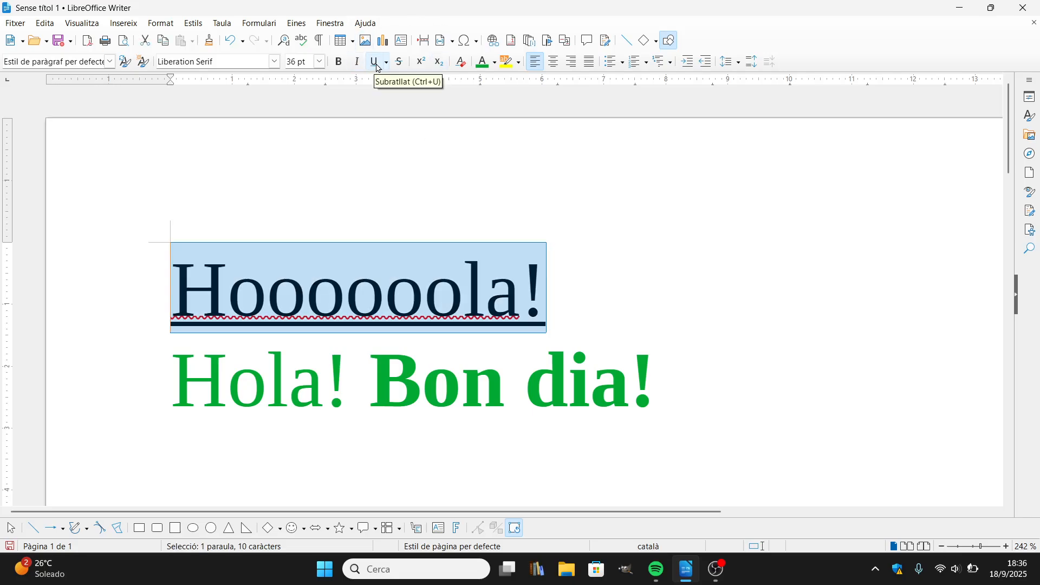
{"action": "left_click", "coordinate": [619, 275]}
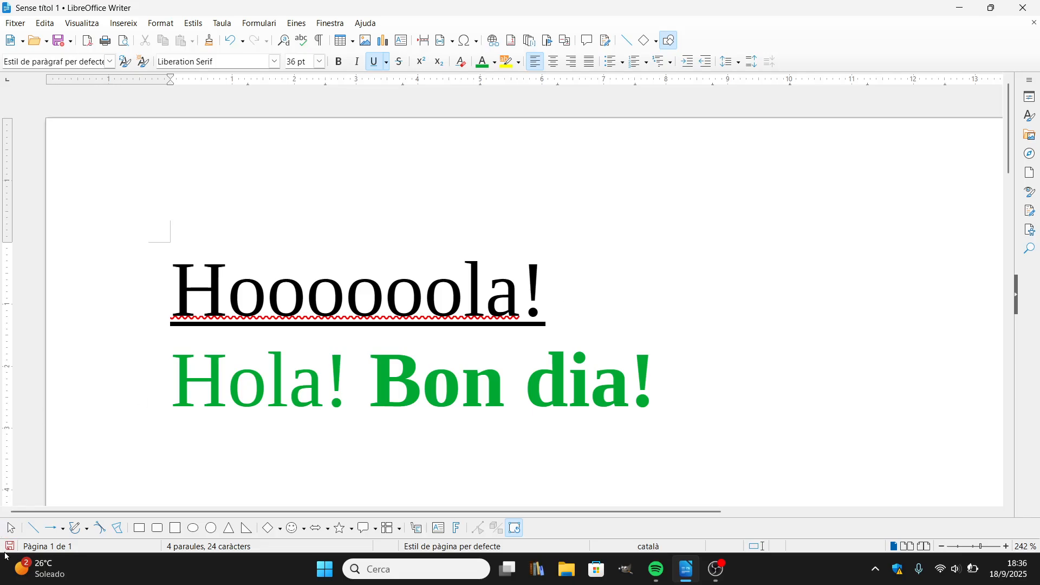
- Save the document in the Documents folder as "borrable" in the ODF text document format
{"action": "mouse_move", "coordinate": [22, 561]}
{"action": "left_click", "coordinate": [14, 24]}
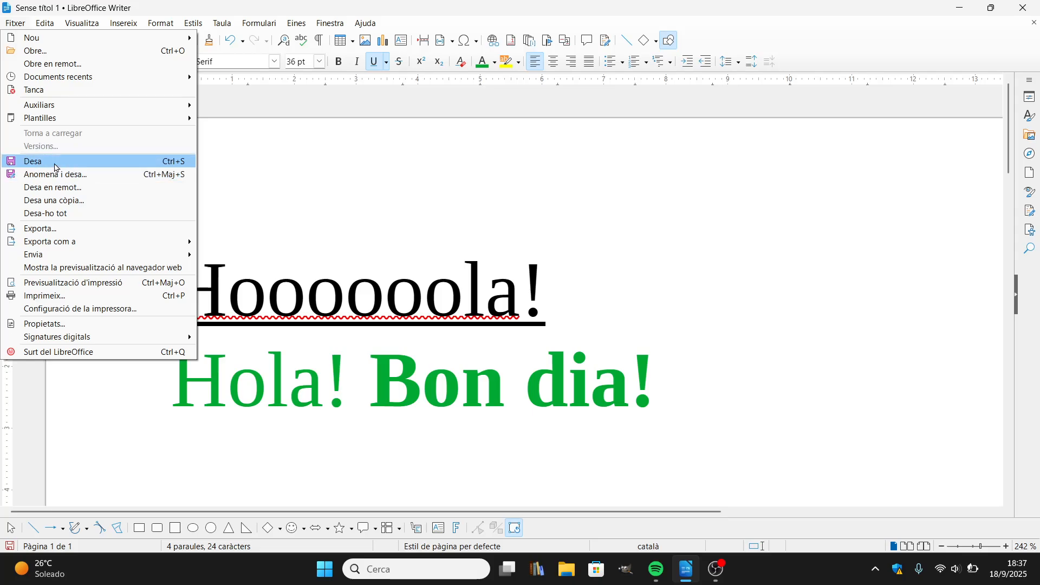
{"action": "left_click", "coordinate": [55, 165]}
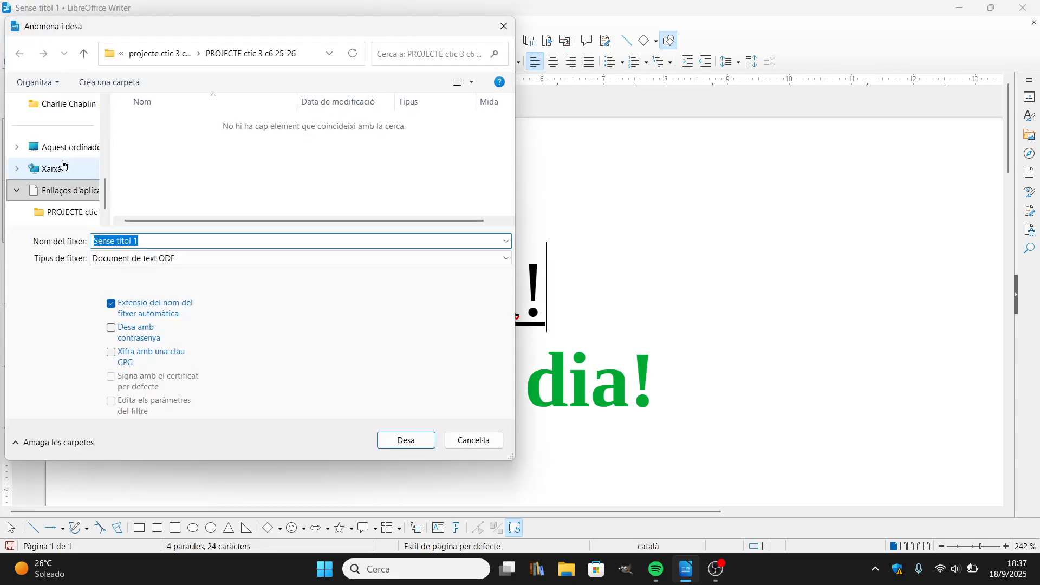
{"action": "type", "text": "borrable"}
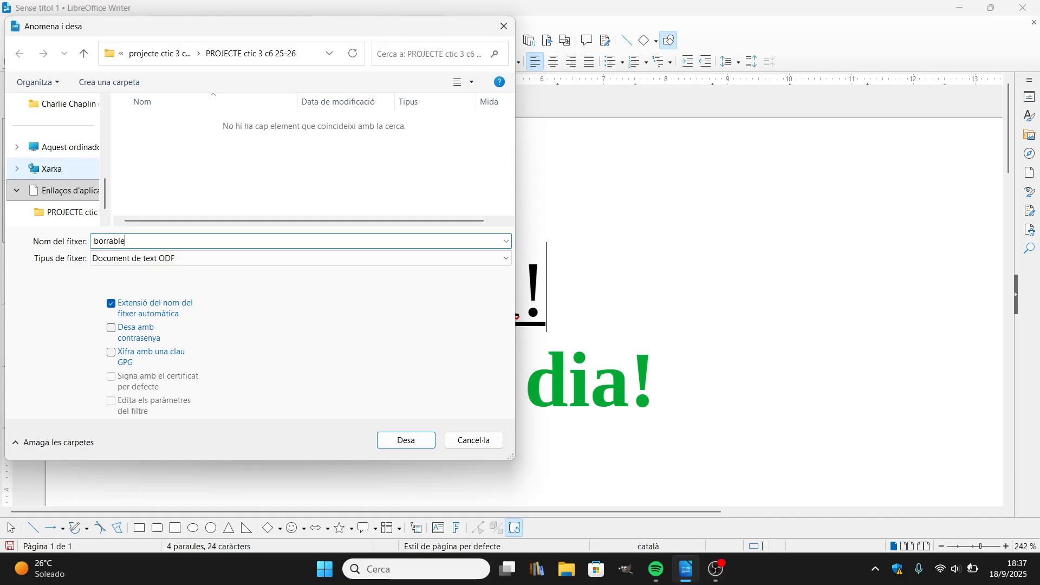
{"action": "left_click", "coordinate": [174, 264]}
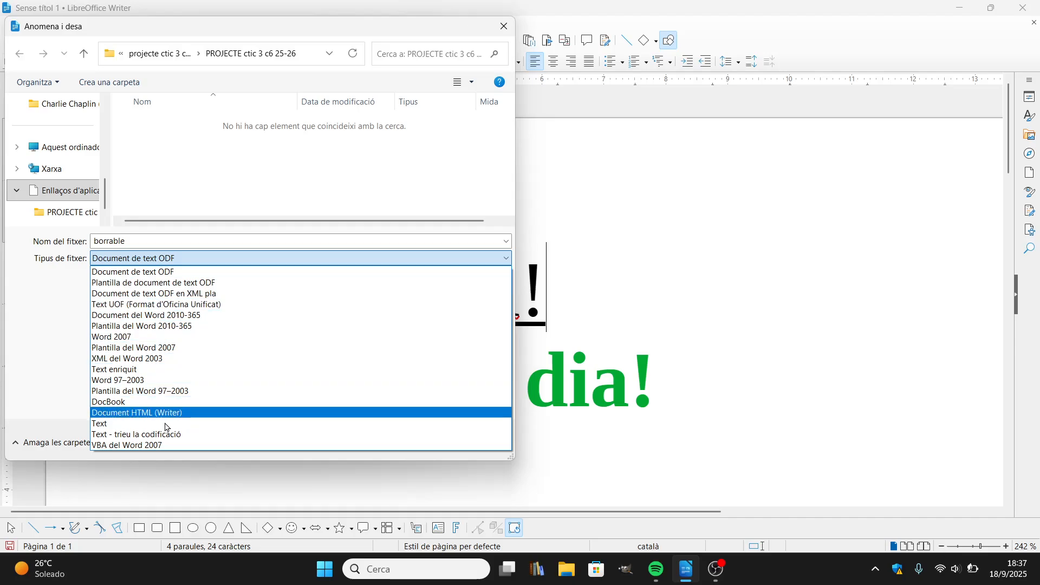
{"action": "left_click", "coordinate": [181, 261]}
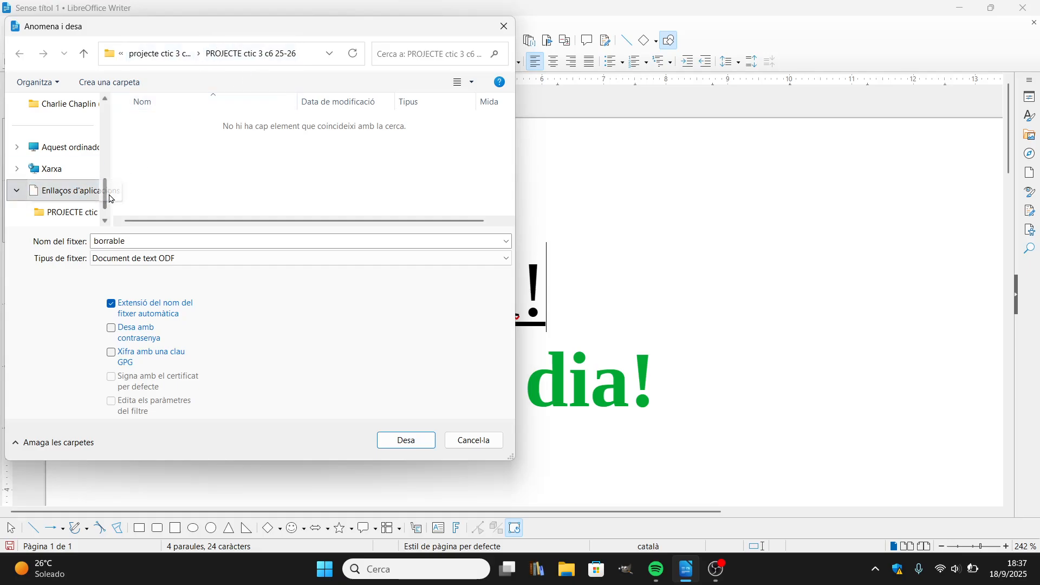
{"action": "left_click_drag", "start_coordinate": [106, 197], "coordinate": [108, 151]}
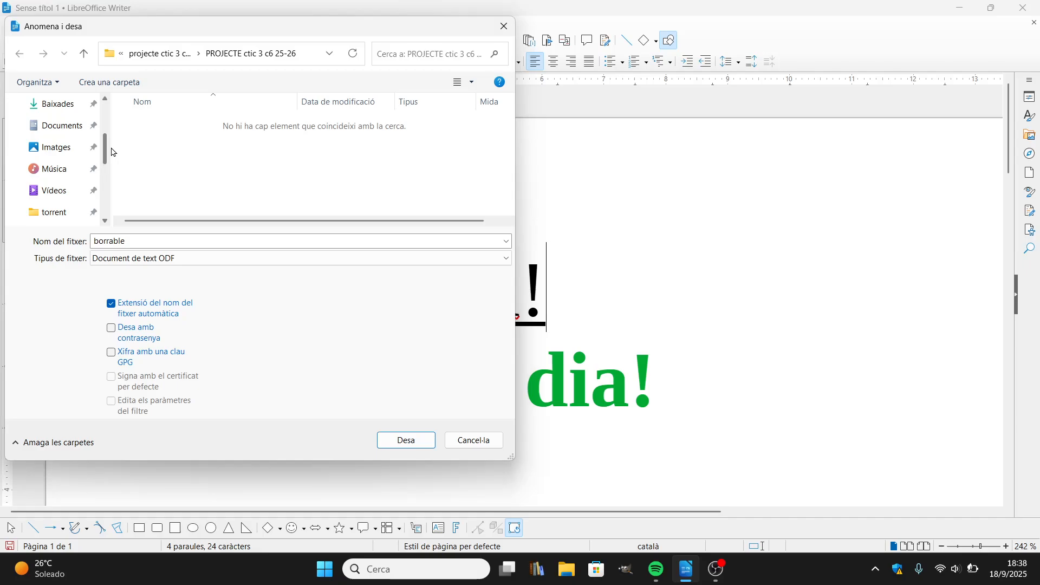
{"action": "left_click", "coordinate": [69, 127]}
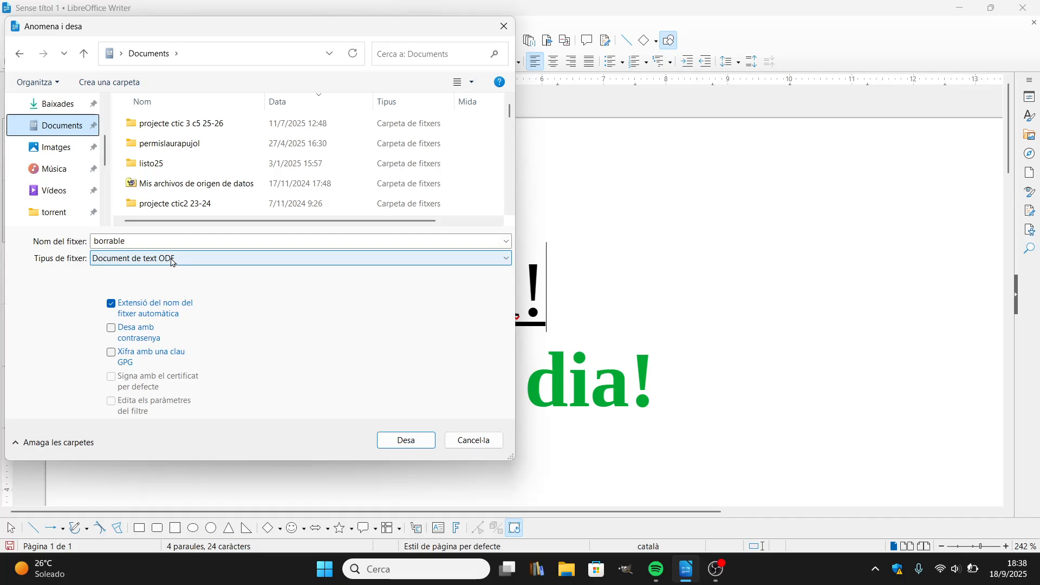
{"action": "left_click", "coordinate": [415, 442]}
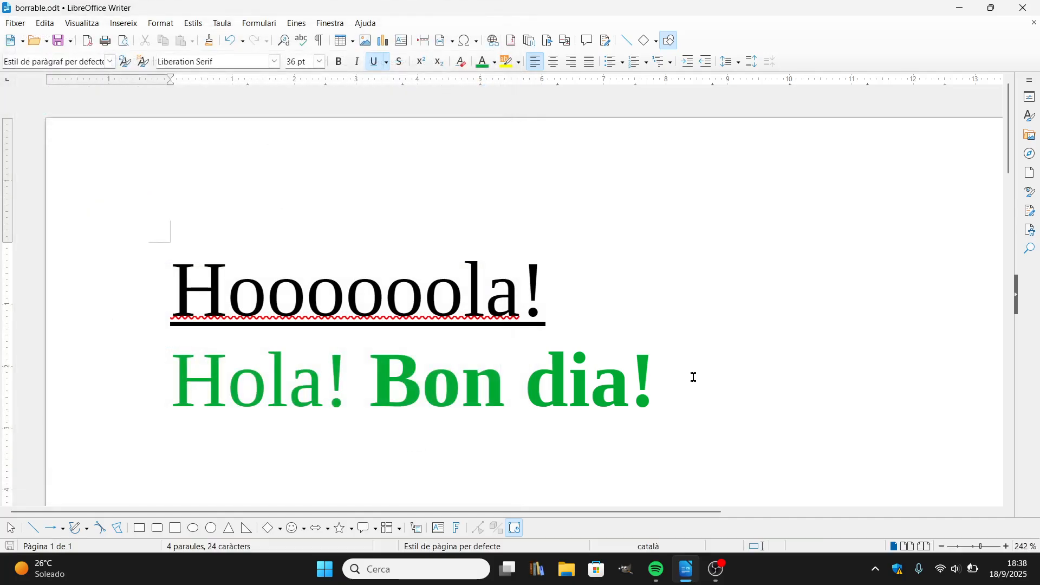
- Append "Ilhh goigo iujh bkj" to the first line and "ligglkjhklhkjhj" to the second line, and save the changes
{"action": "type", "text": "Ilhh goigo iujh "}
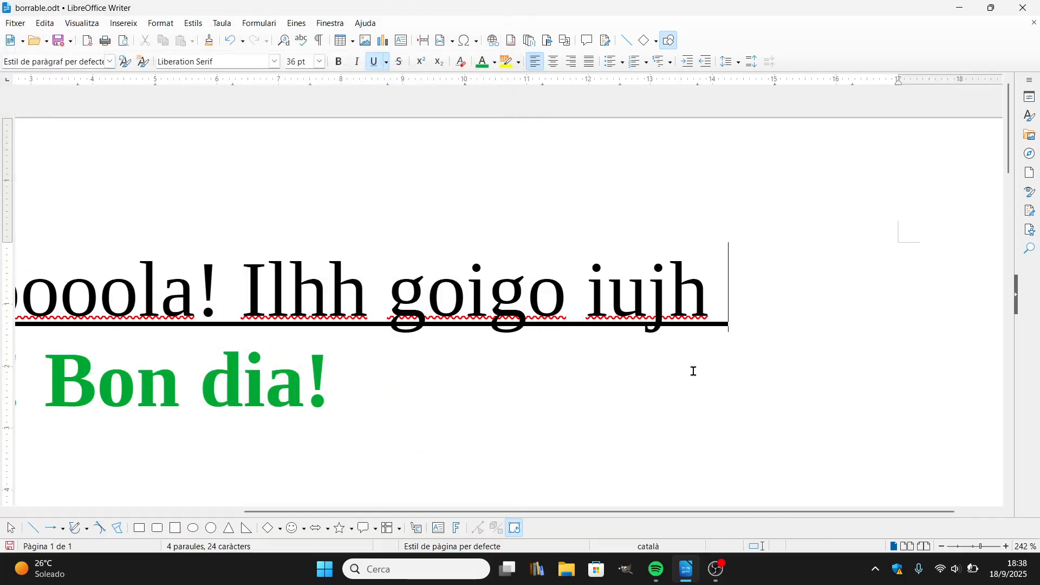
{"action": "type", "text": "bkj"}
{"action": "left_click", "coordinate": [618, 384]}
{"action": "type", "text": "ligglkjhklhkjhj"}
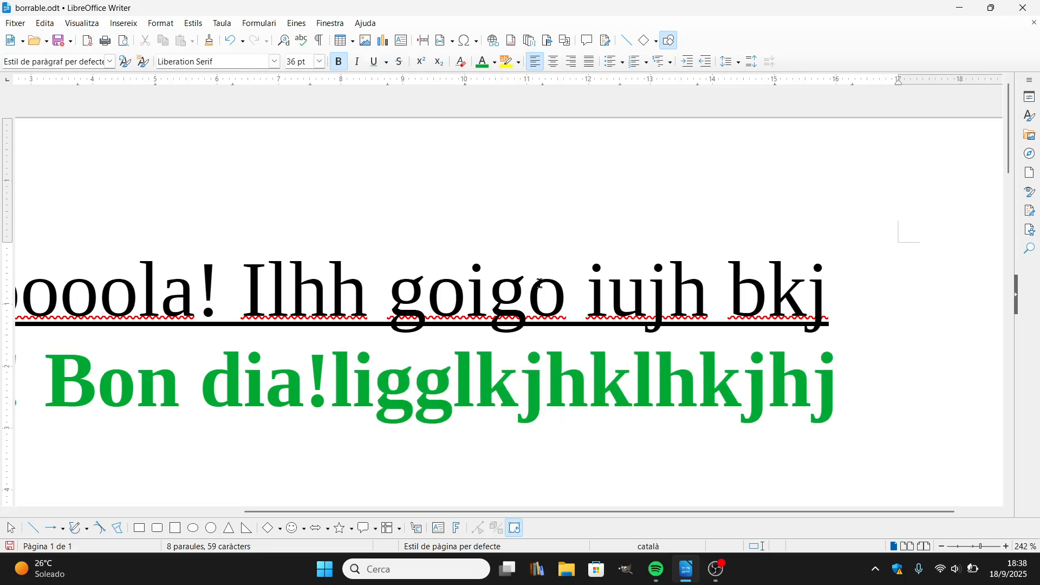
{"action": "left_click", "coordinate": [17, 23]}
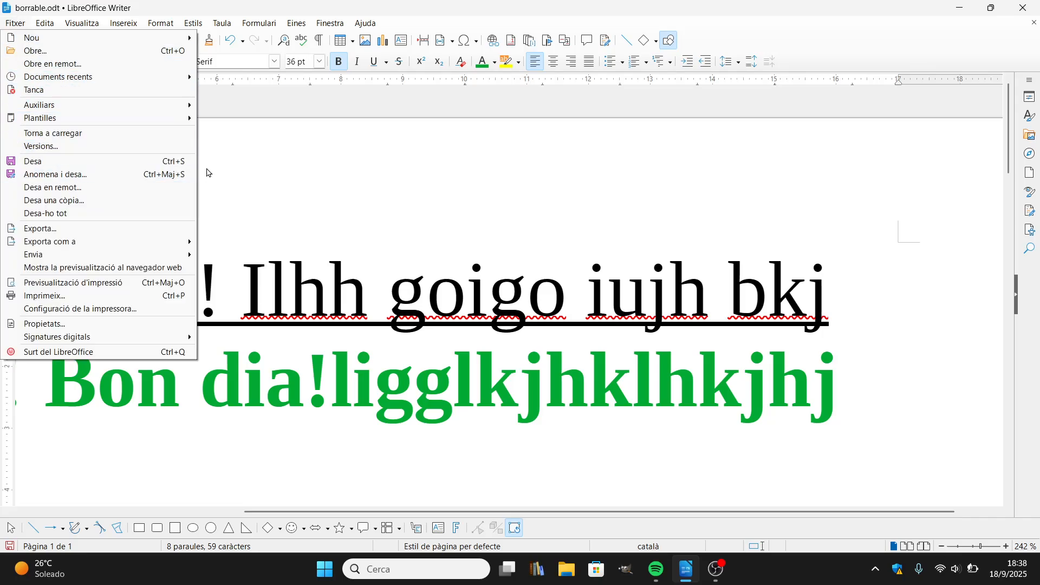
{"action": "left_click", "coordinate": [170, 161]}
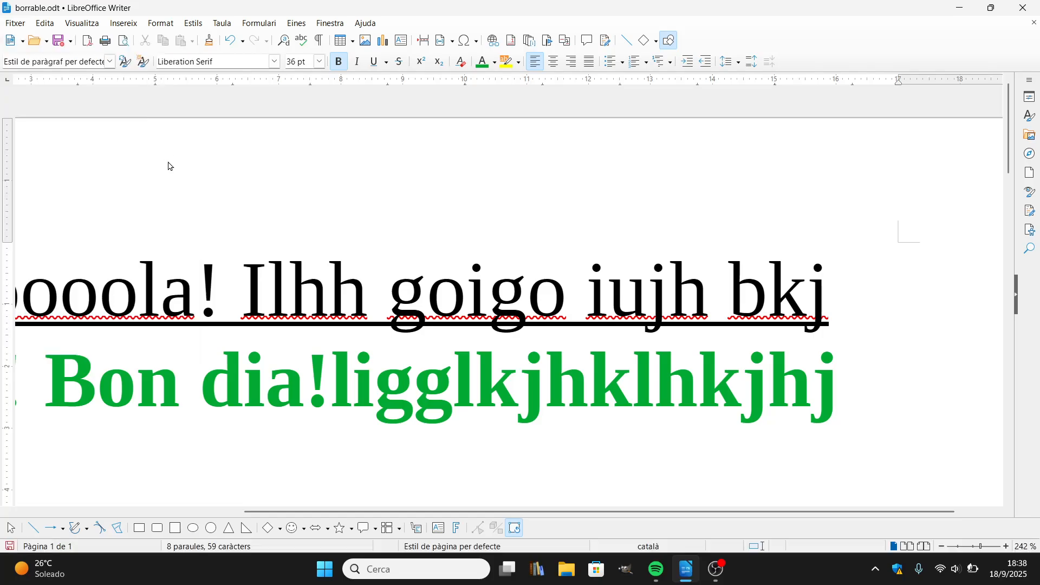
- Insert "ybbyby" before the final "kjhj" of the green bold text and save the document again
{"action": "left_click", "coordinate": [705, 386]}
{"action": "type", "text": "ybbyby"}
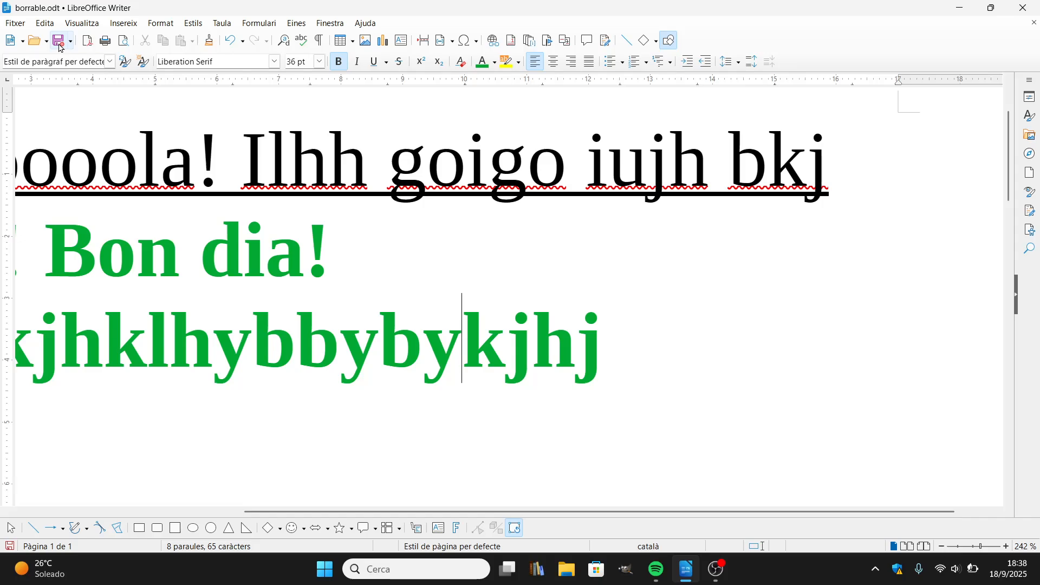
{"action": "left_click", "coordinate": [58, 40]}
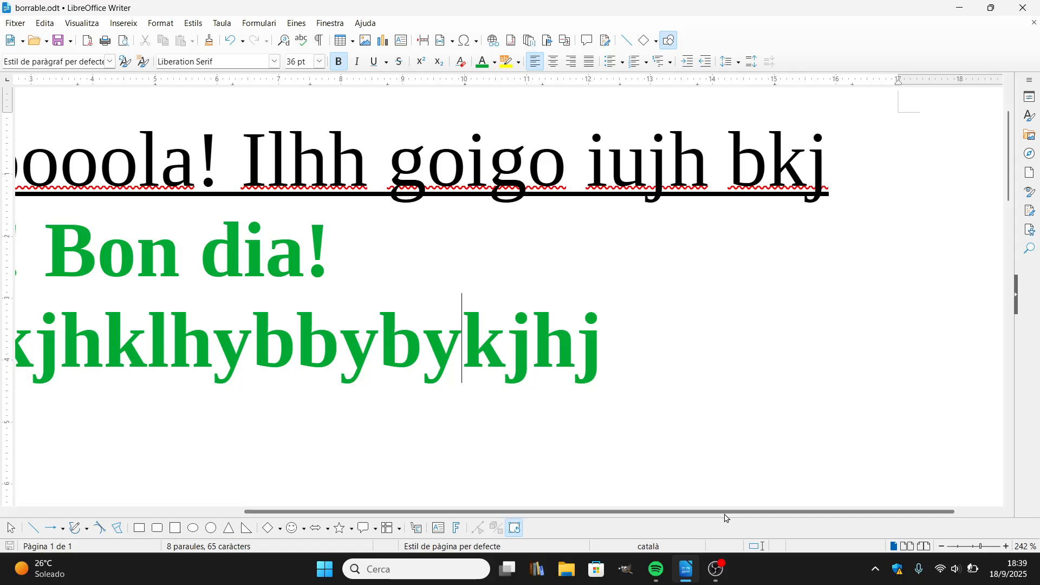
{"action": "left_click_drag", "start_coordinate": [726, 518], "coordinate": [344, 513]}
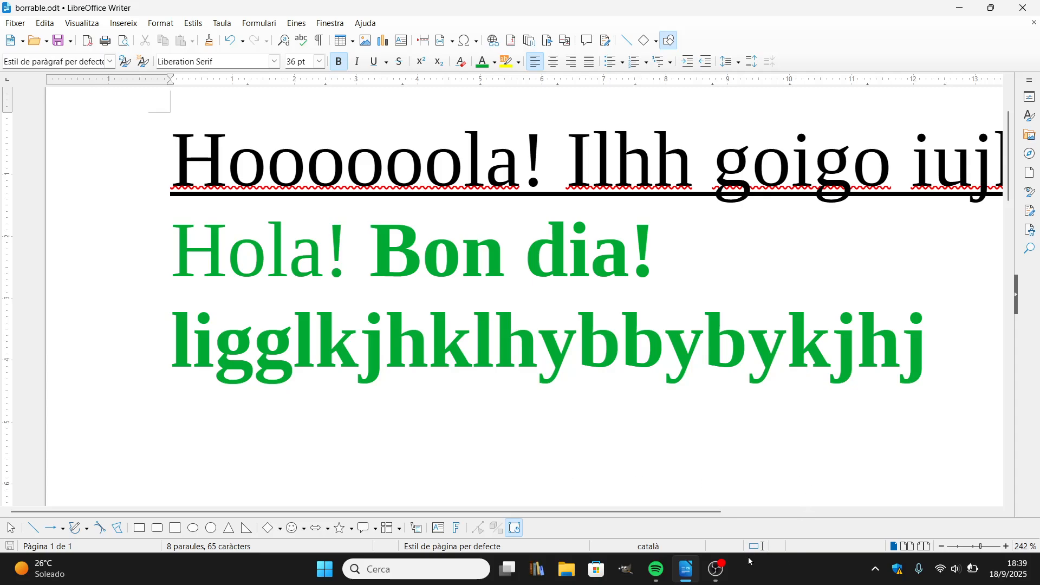
{"action": "left_click", "coordinate": [713, 571]}
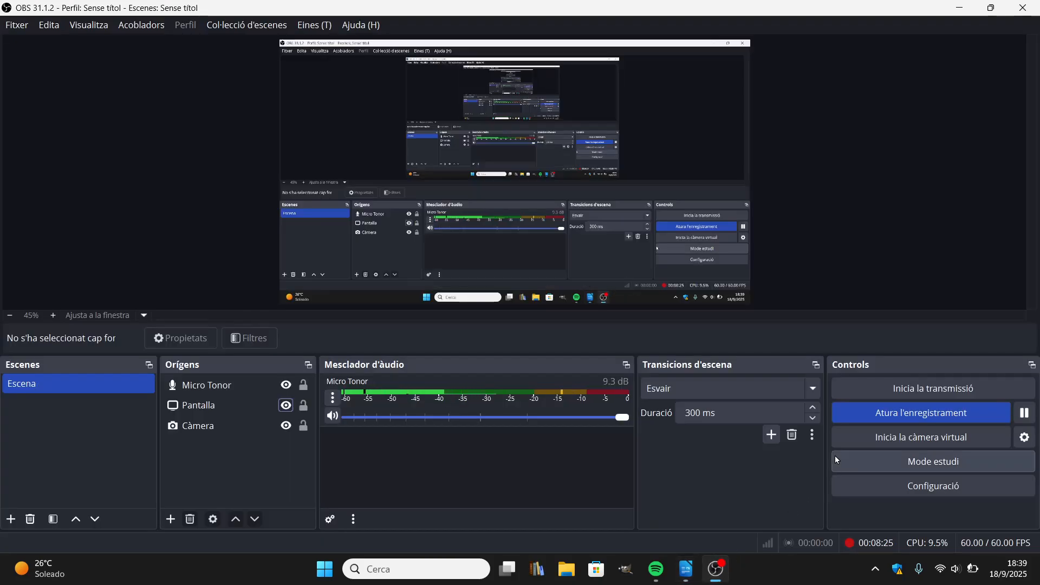